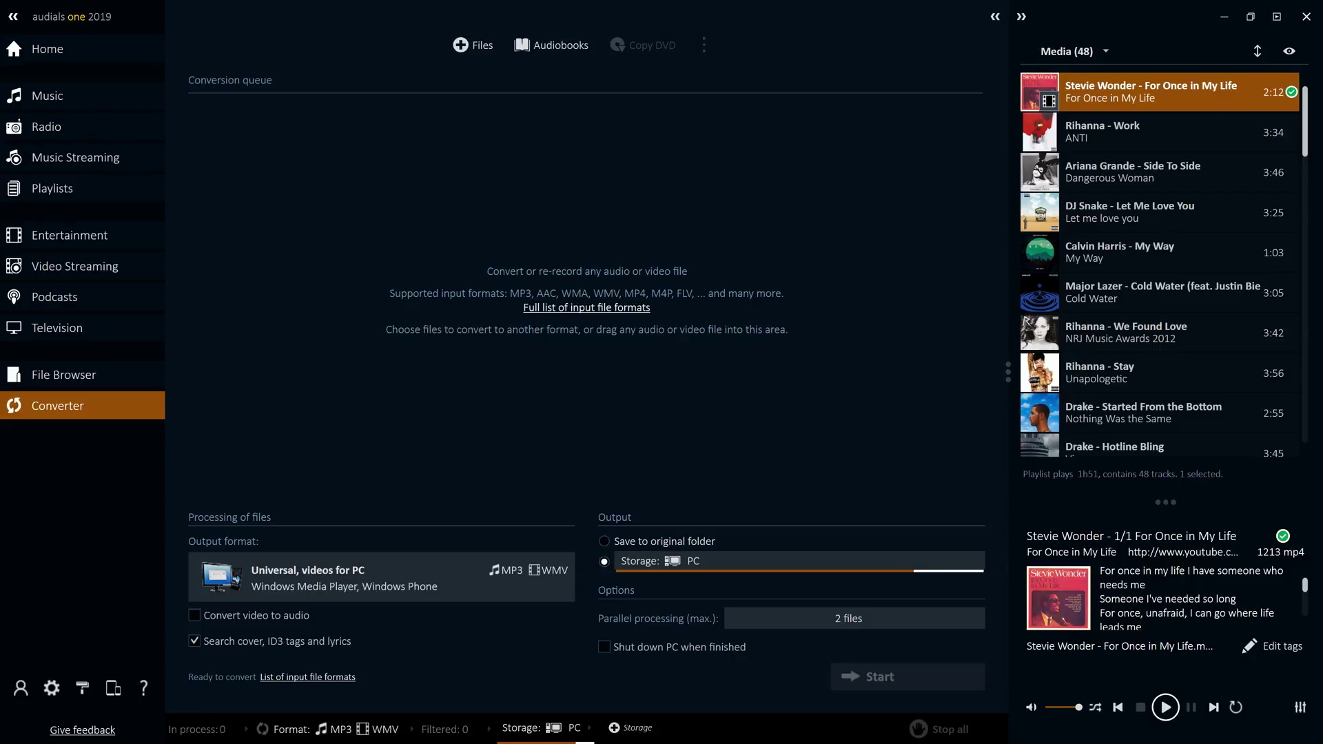
# Review the Output Format audio and video profile lists, keeping MP3 and WMV
pyautogui.click(539, 593)
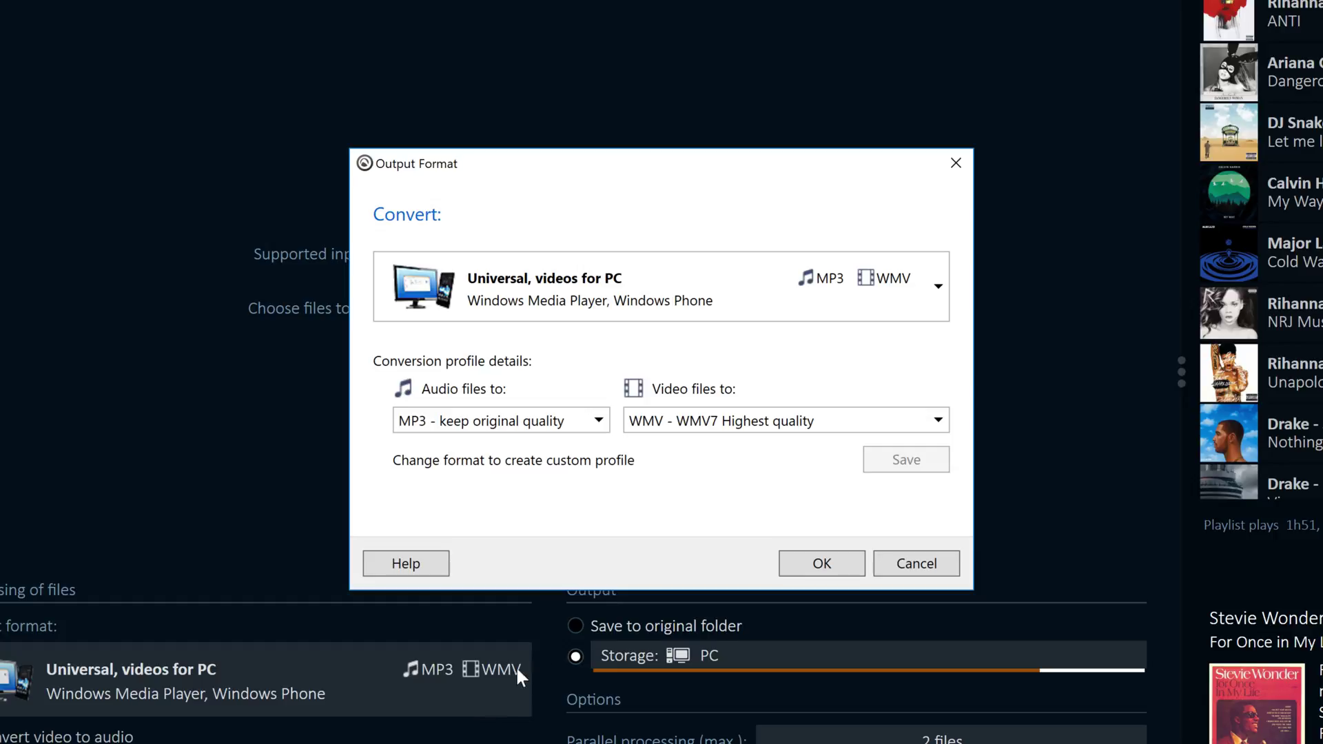
pyautogui.click(599, 423)
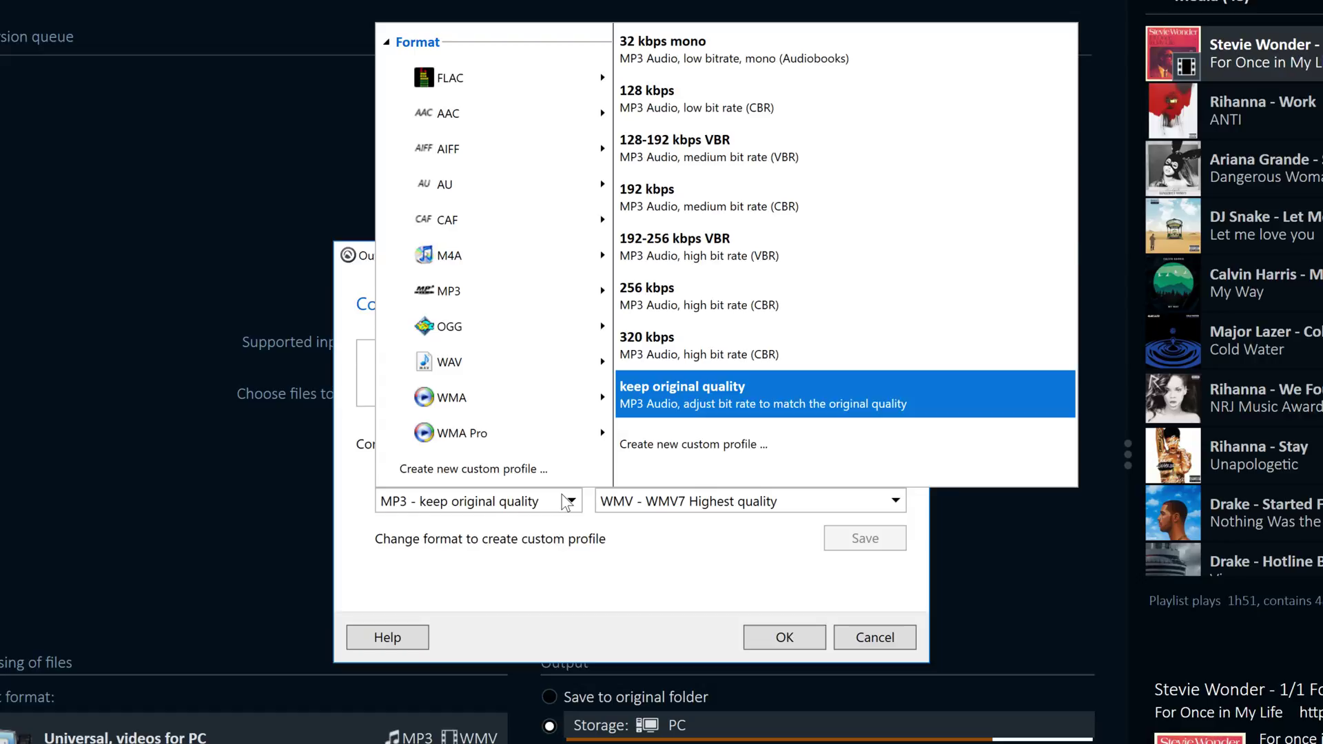
pyautogui.click(567, 502)
pyautogui.click(616, 500)
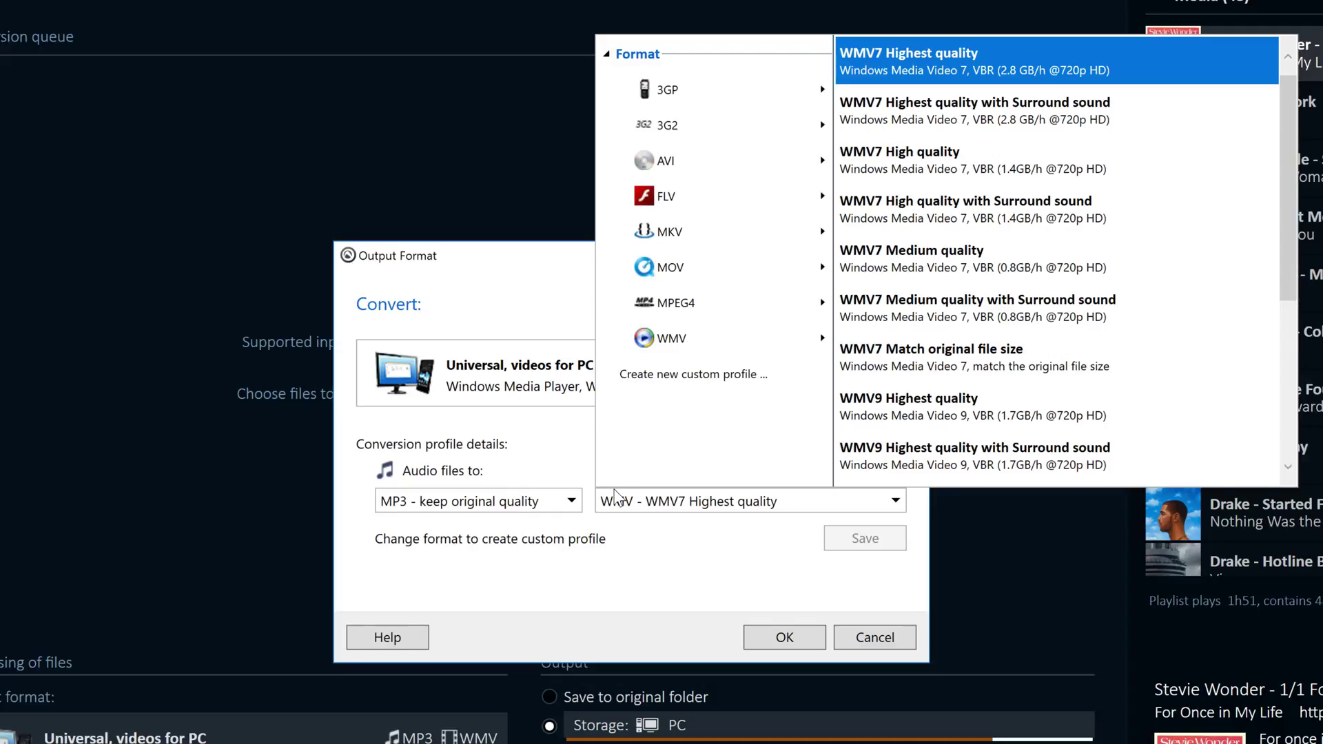
pyautogui.click(613, 494)
pyautogui.click(854, 397)
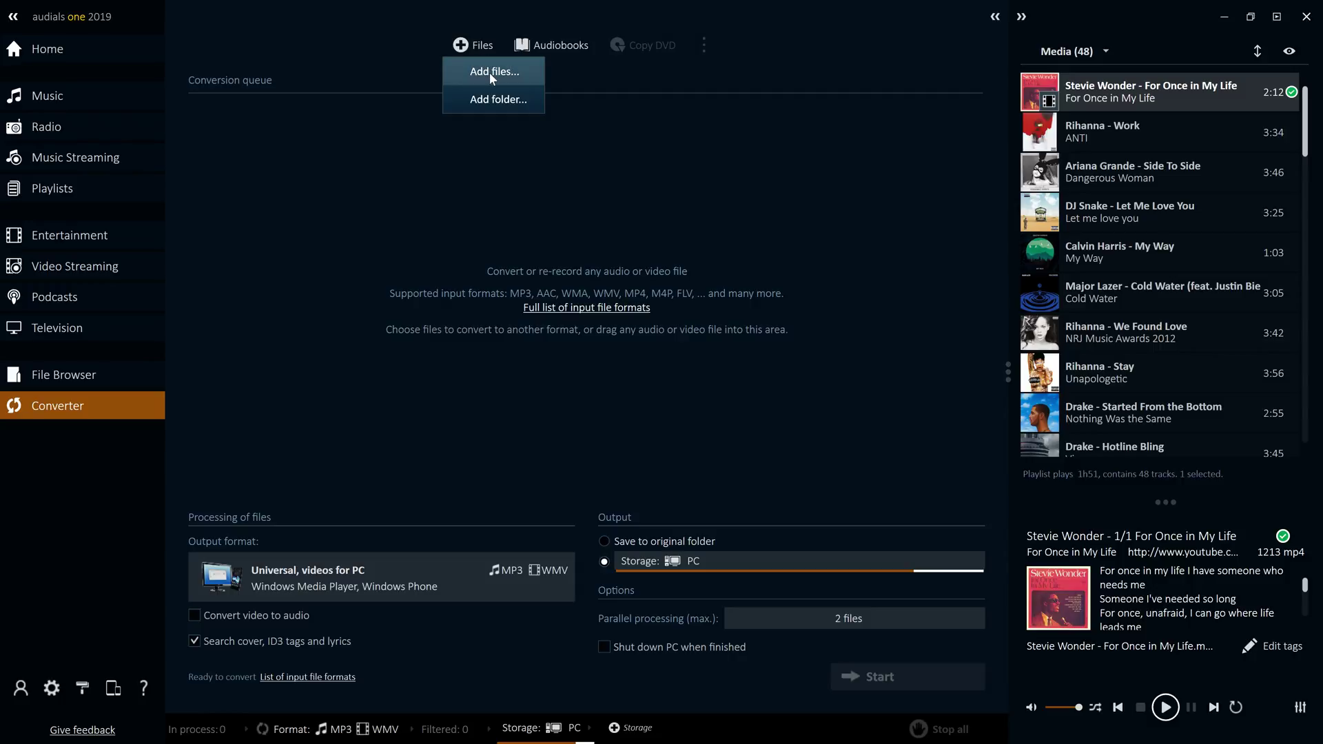
# Queue all seven videos from H:\Videos\Audials and start converting them
pyautogui.click(489, 71)
pyautogui.click(424, 135)
pyautogui.write('H:\\Videos\\Audials')
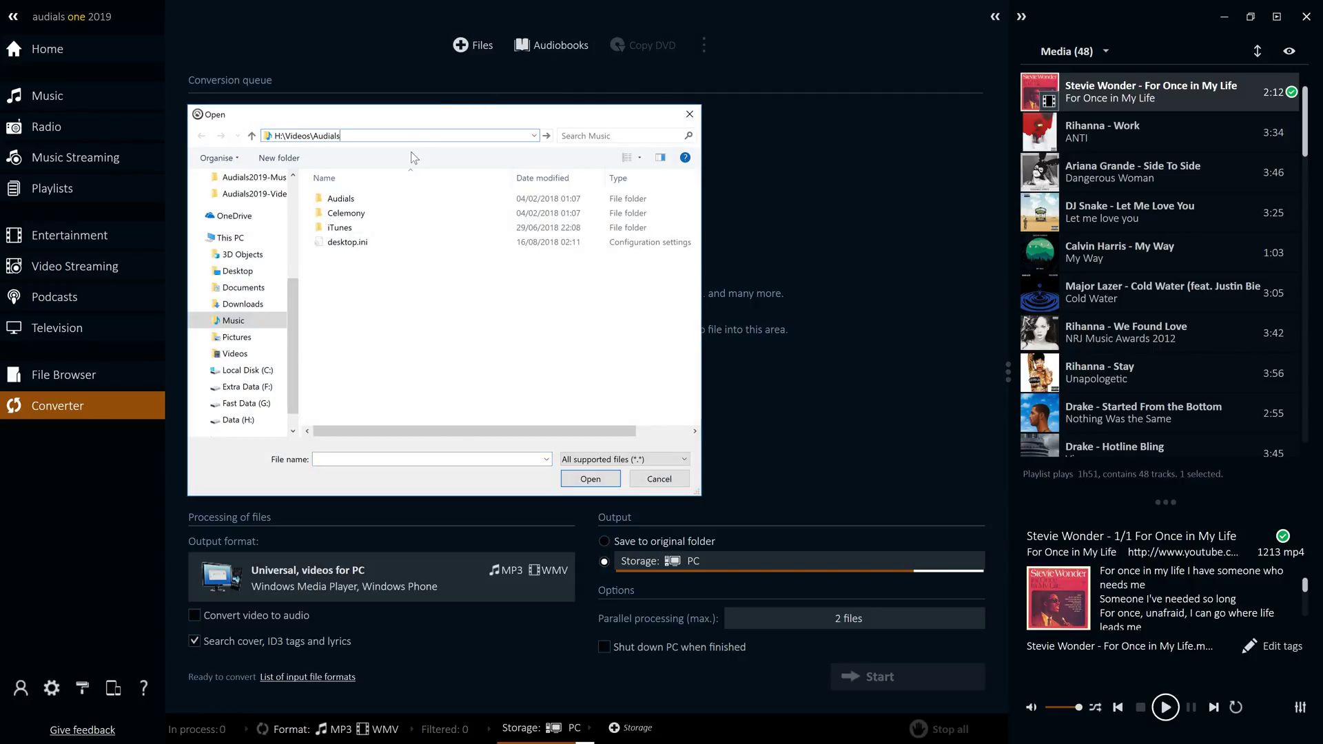
pyautogui.press('Return')
pyautogui.click(504, 222)
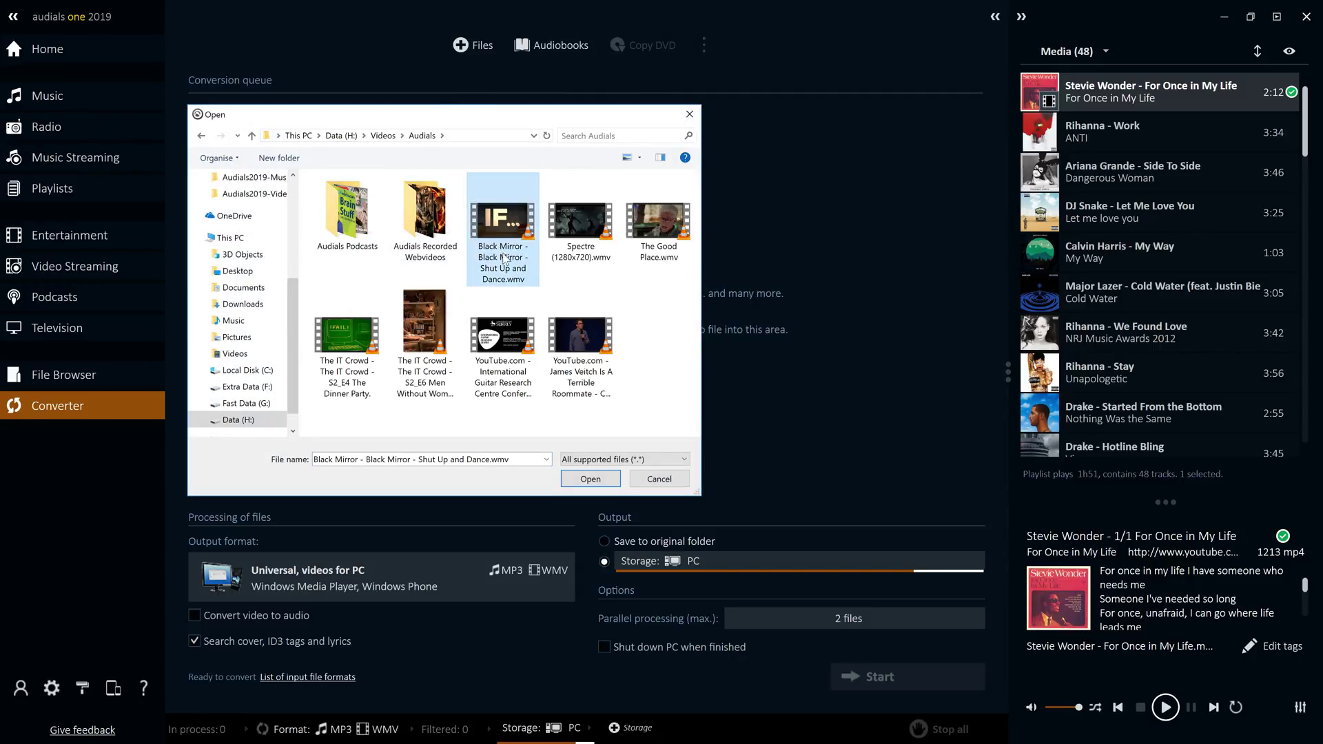
pyautogui.keyDown('shift'); pyautogui.click(581, 353); pyautogui.keyUp('shift')
pyautogui.click(589, 478)
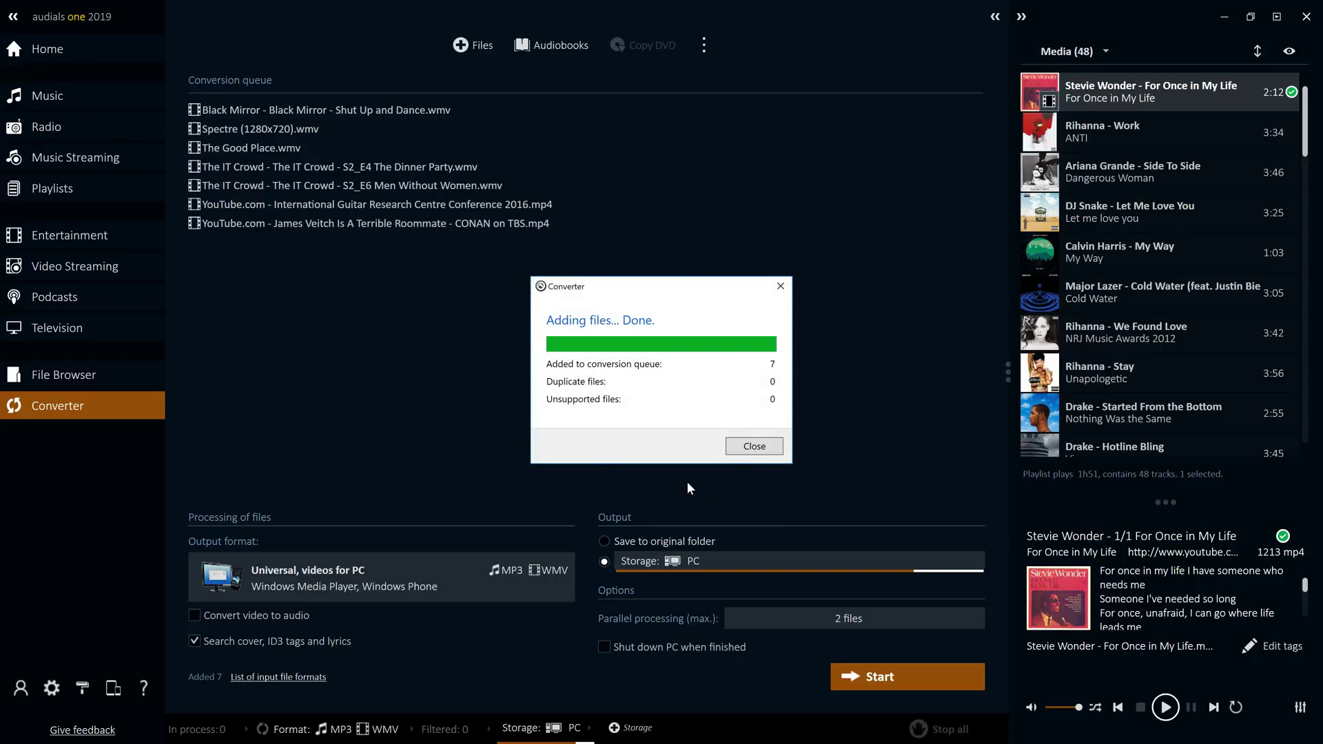
pyautogui.click(750, 451)
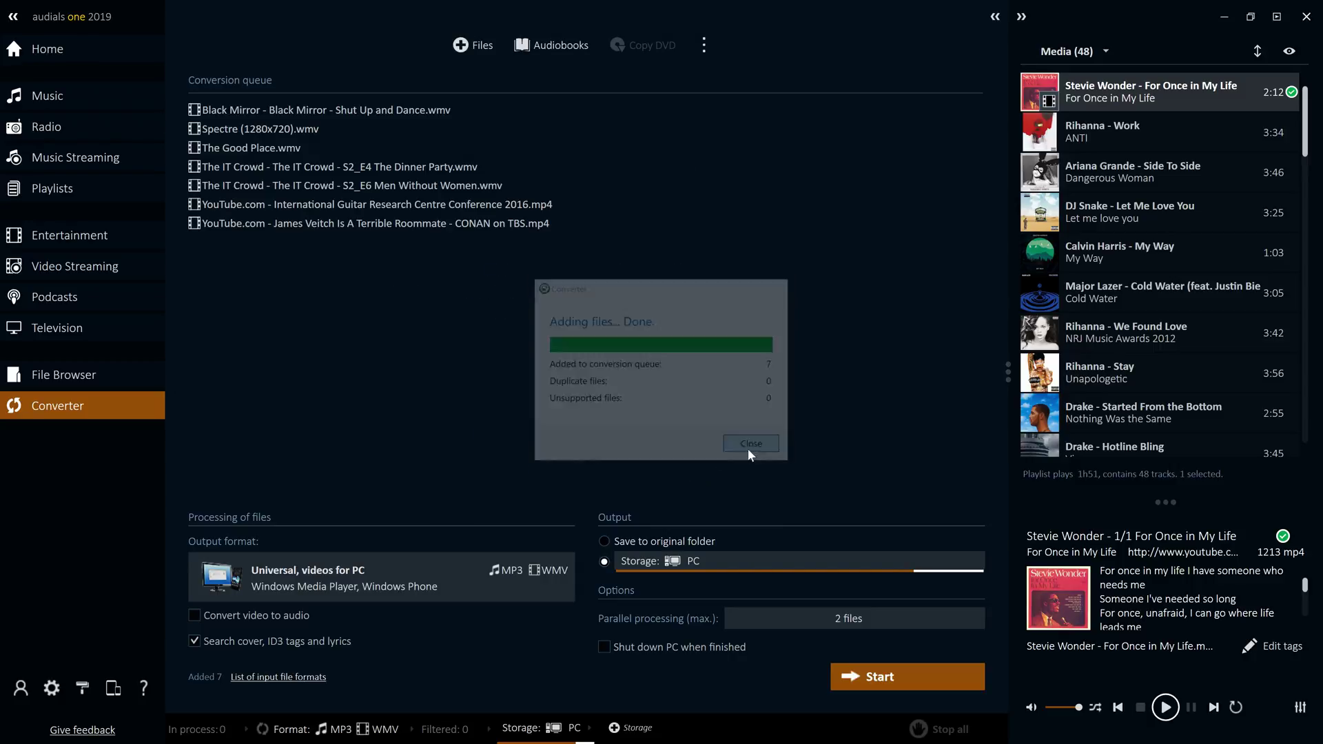
pyautogui.click(896, 678)
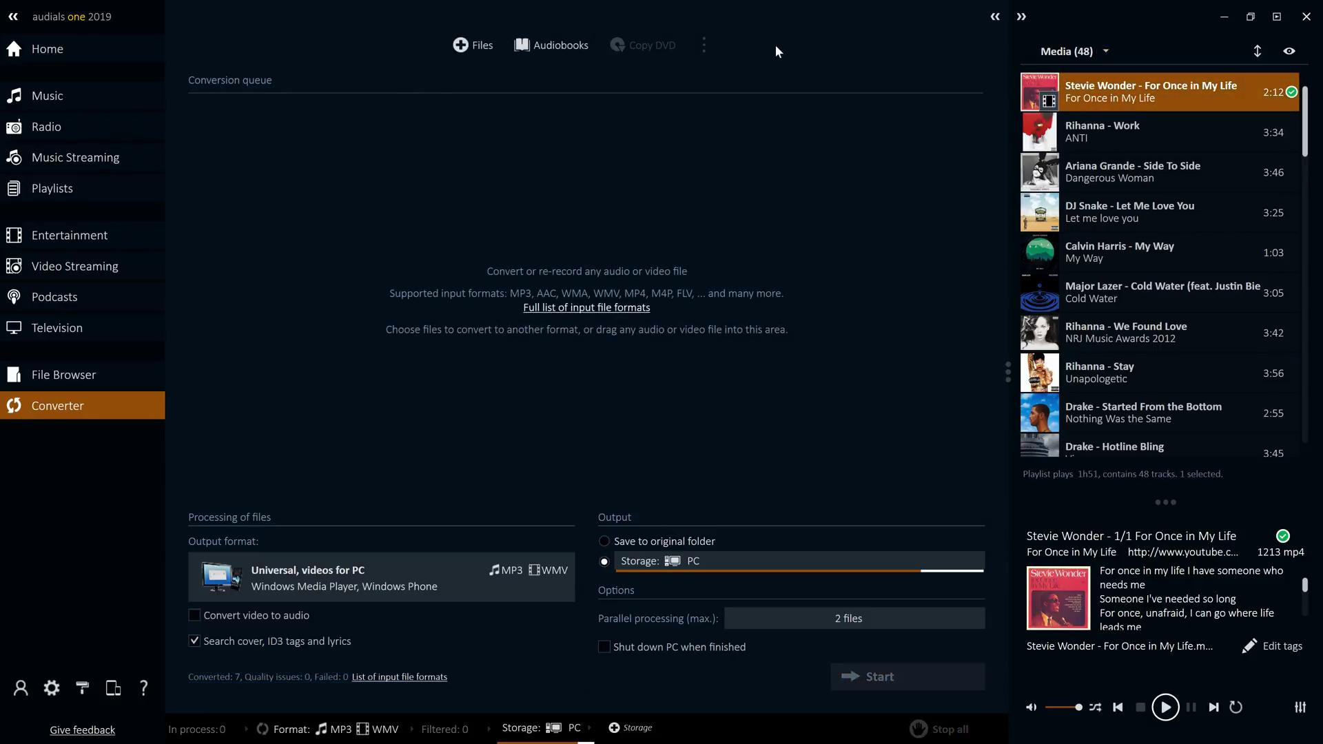
# Install the audiobook driver and choose a source for importing audiobooks
pyautogui.click(583, 48)
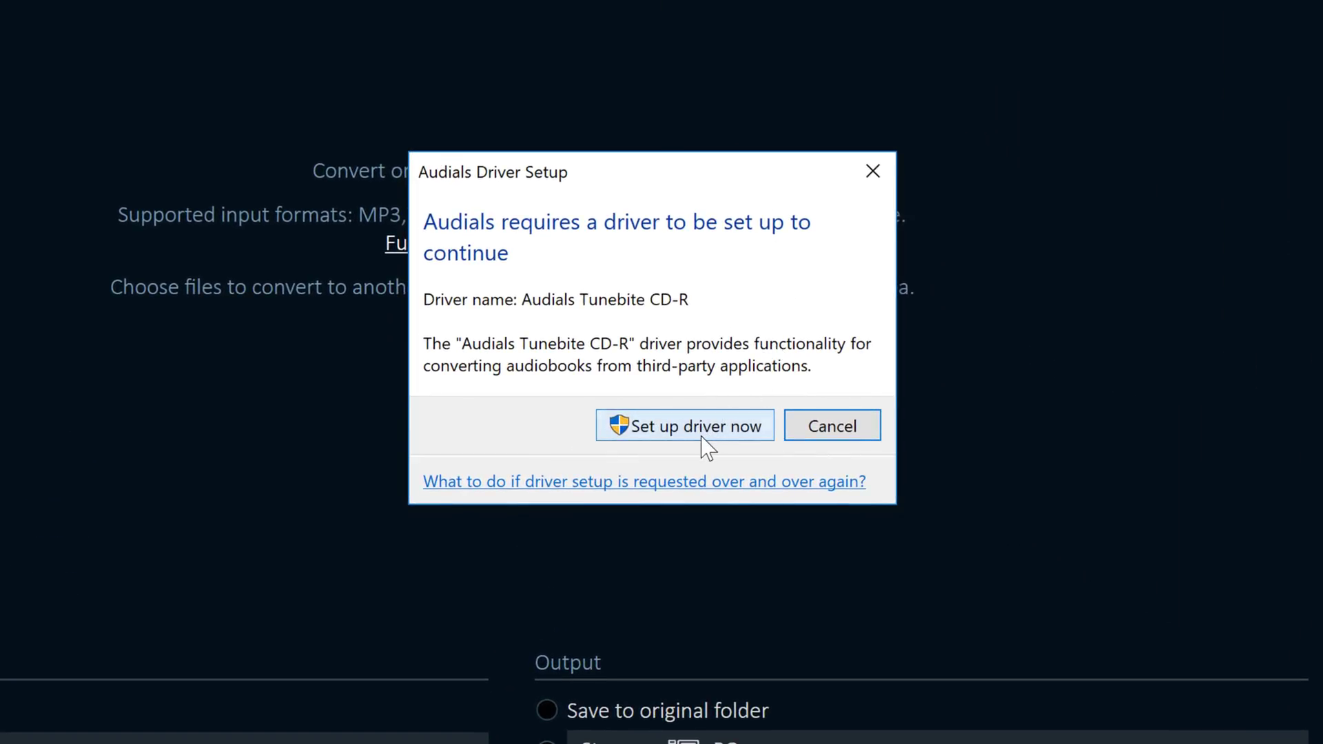
pyautogui.click(690, 422)
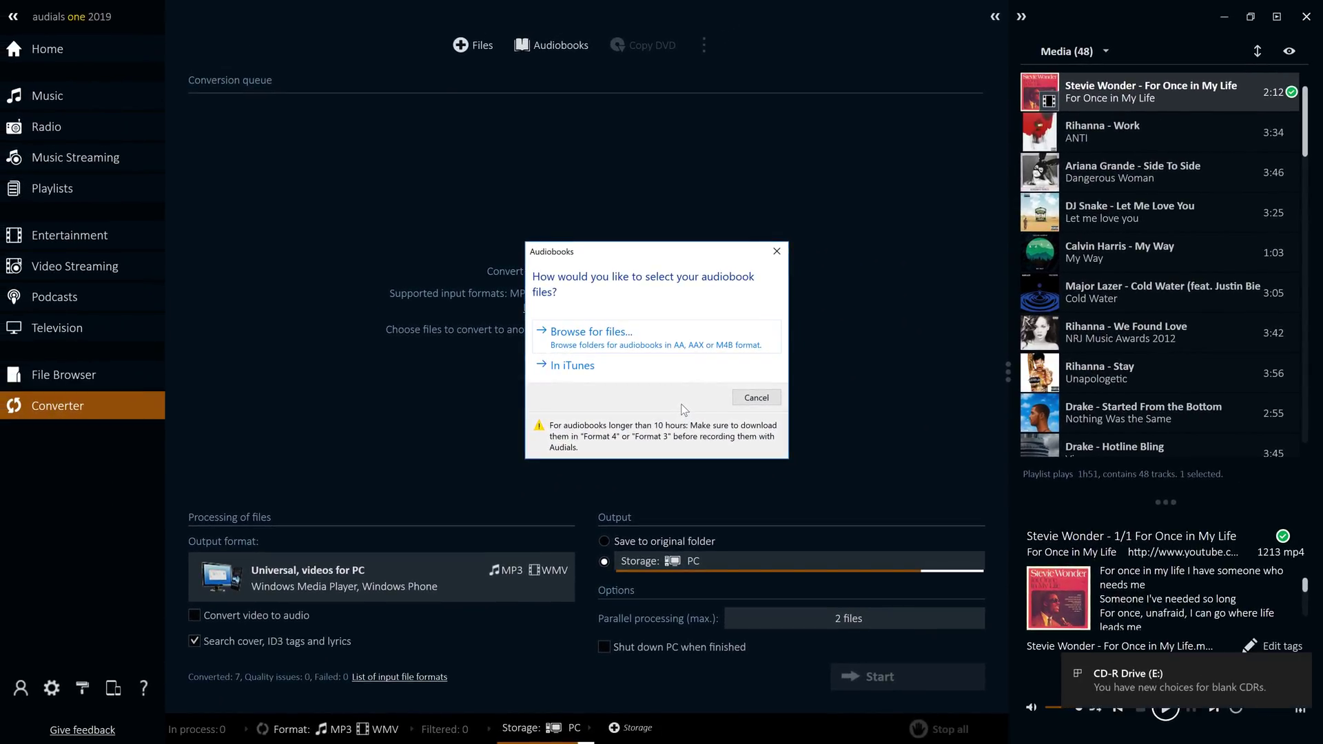
pyautogui.click(654, 368)
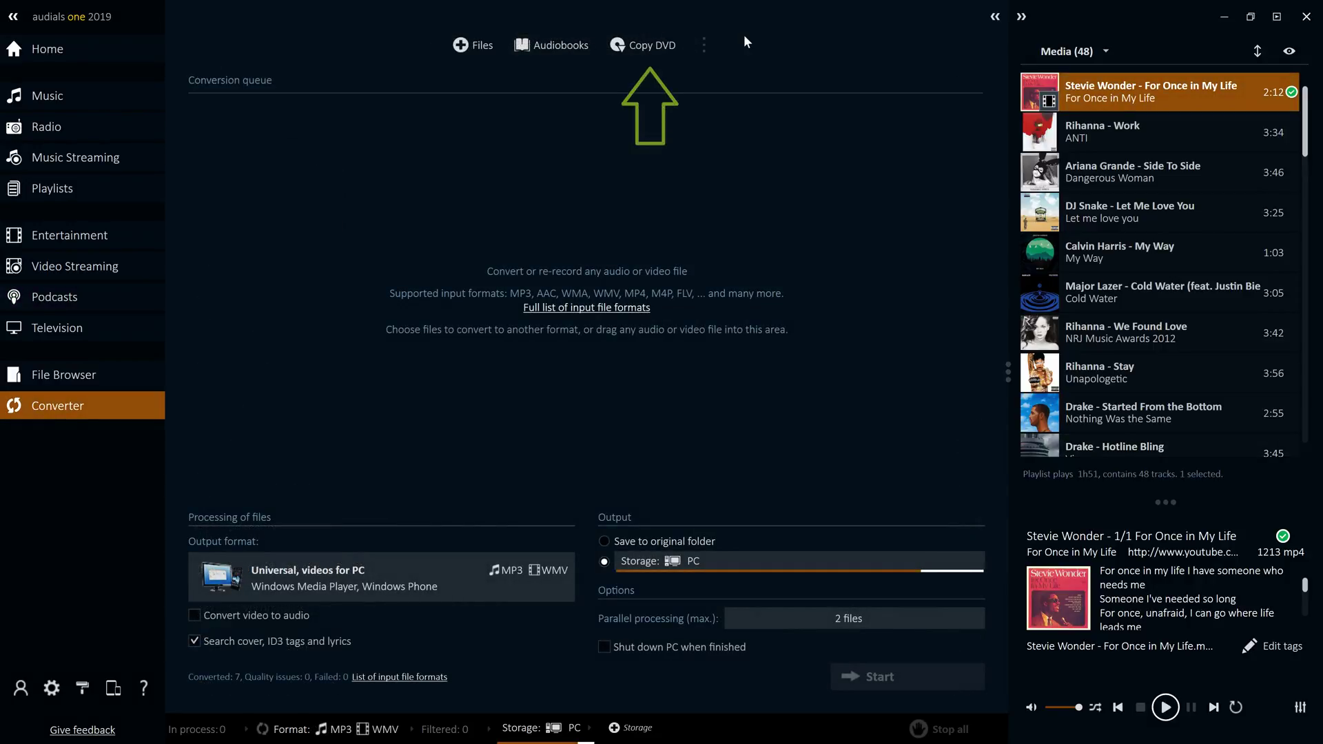
# Start copying DVD Title 8 from the Copy DVD page
pyautogui.click(677, 38)
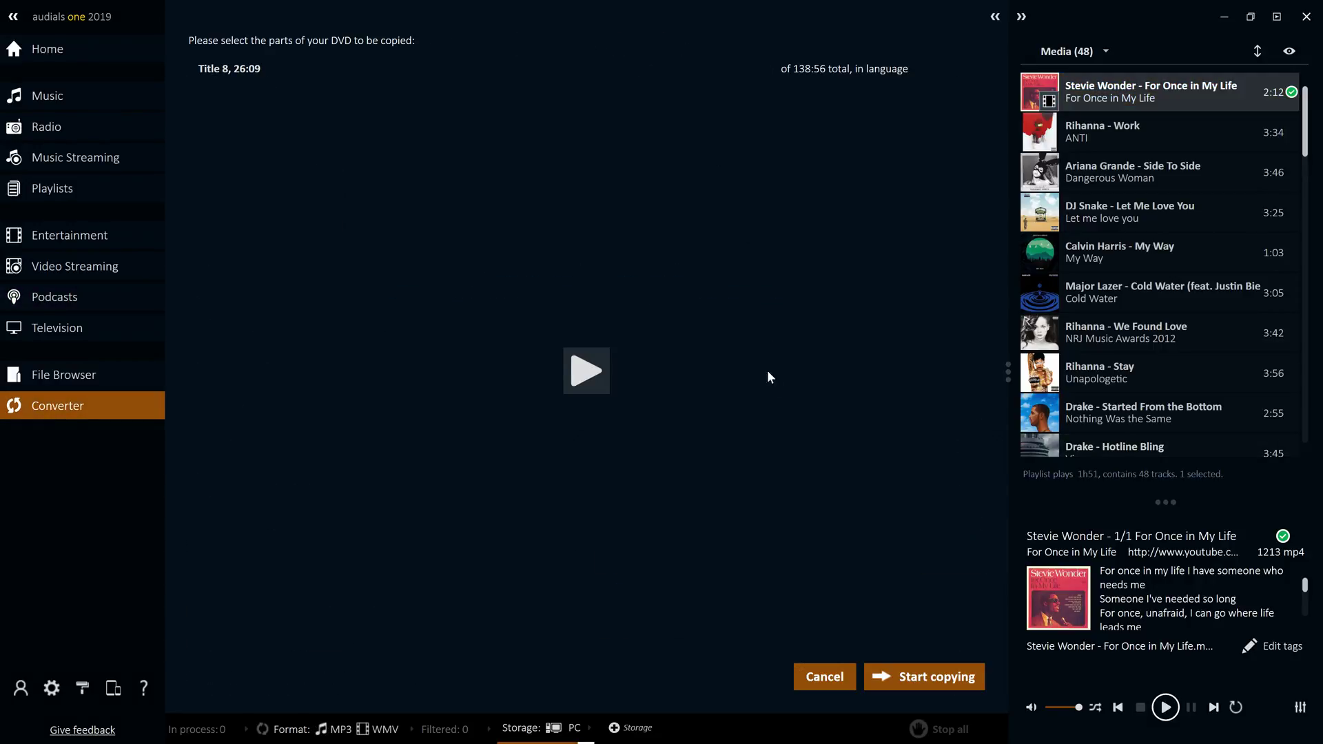
pyautogui.click(906, 677)
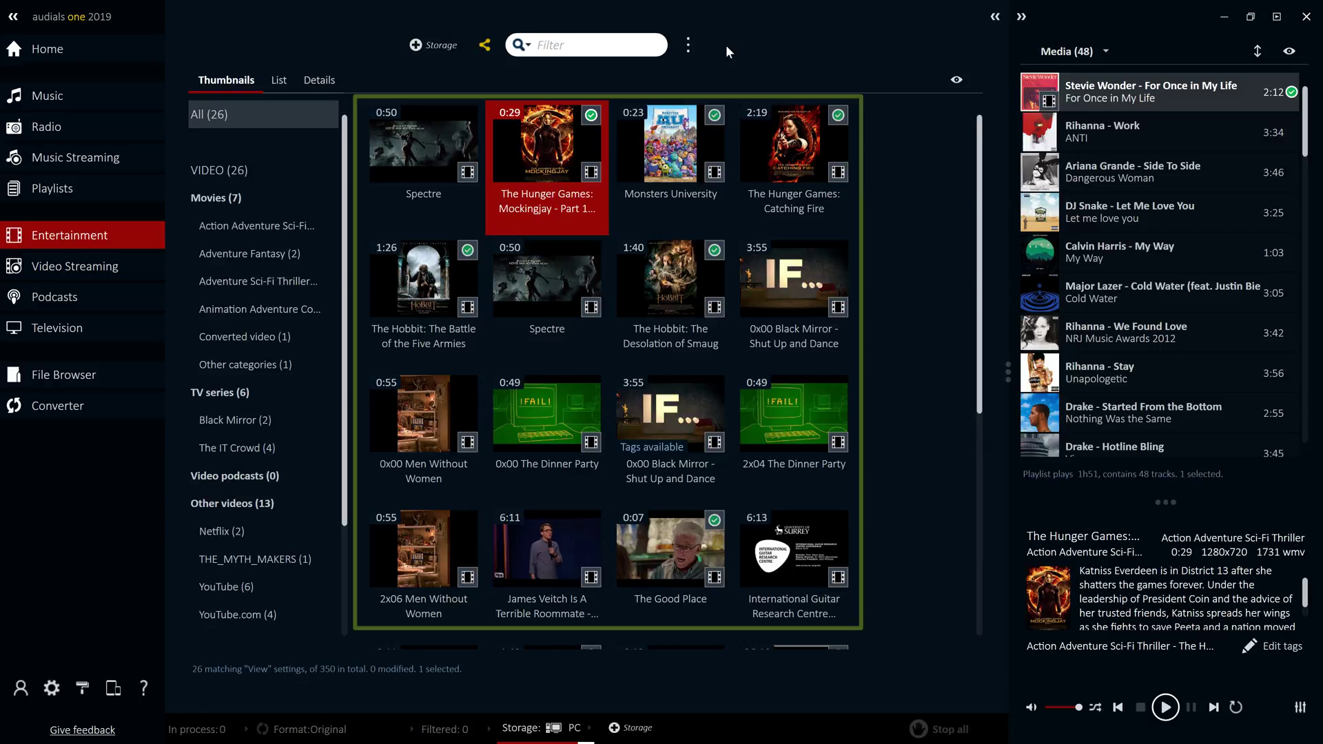
# Show the properties of The Hunger Games: Mockingjay movie
pyautogui.rightClick(576, 136)
pyautogui.click(647, 344)
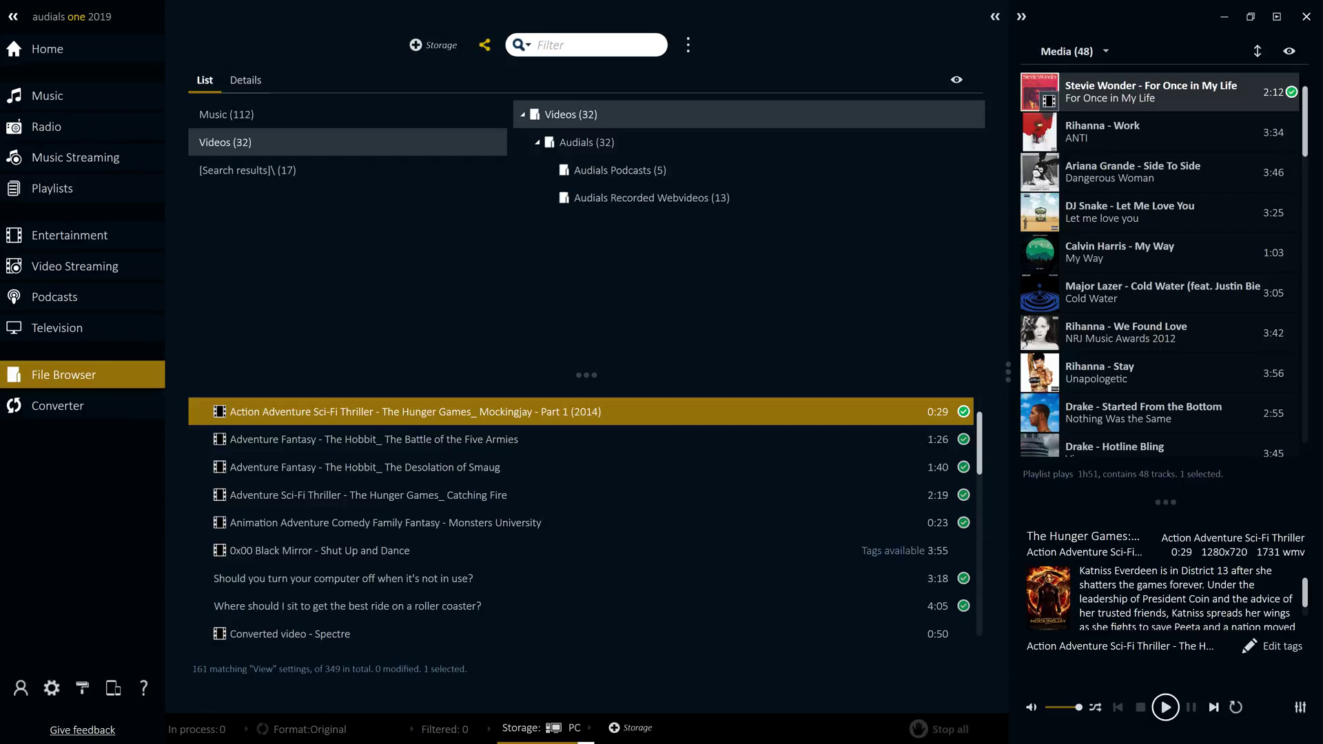
# Play and pause Mockingjay - Part 1, then show the Storage: PC options
pyautogui.click(1165, 707)
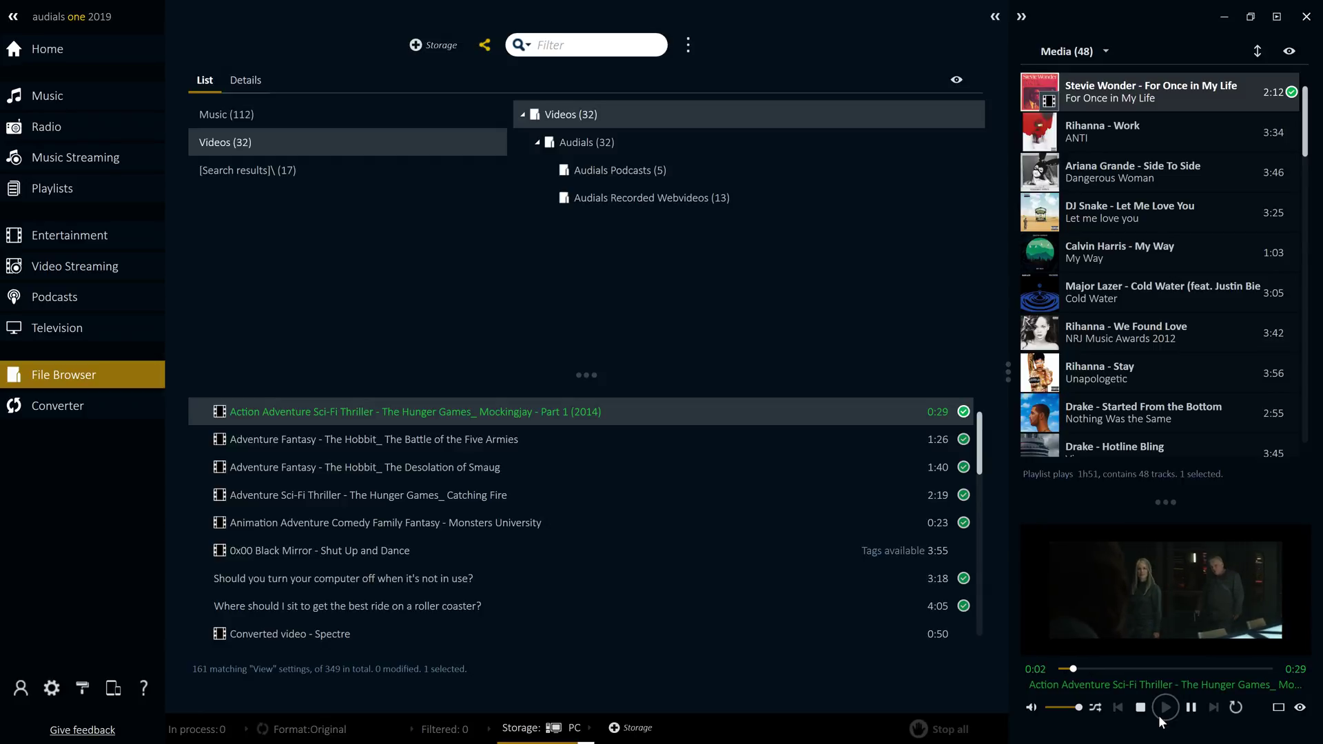
pyautogui.click(1192, 707)
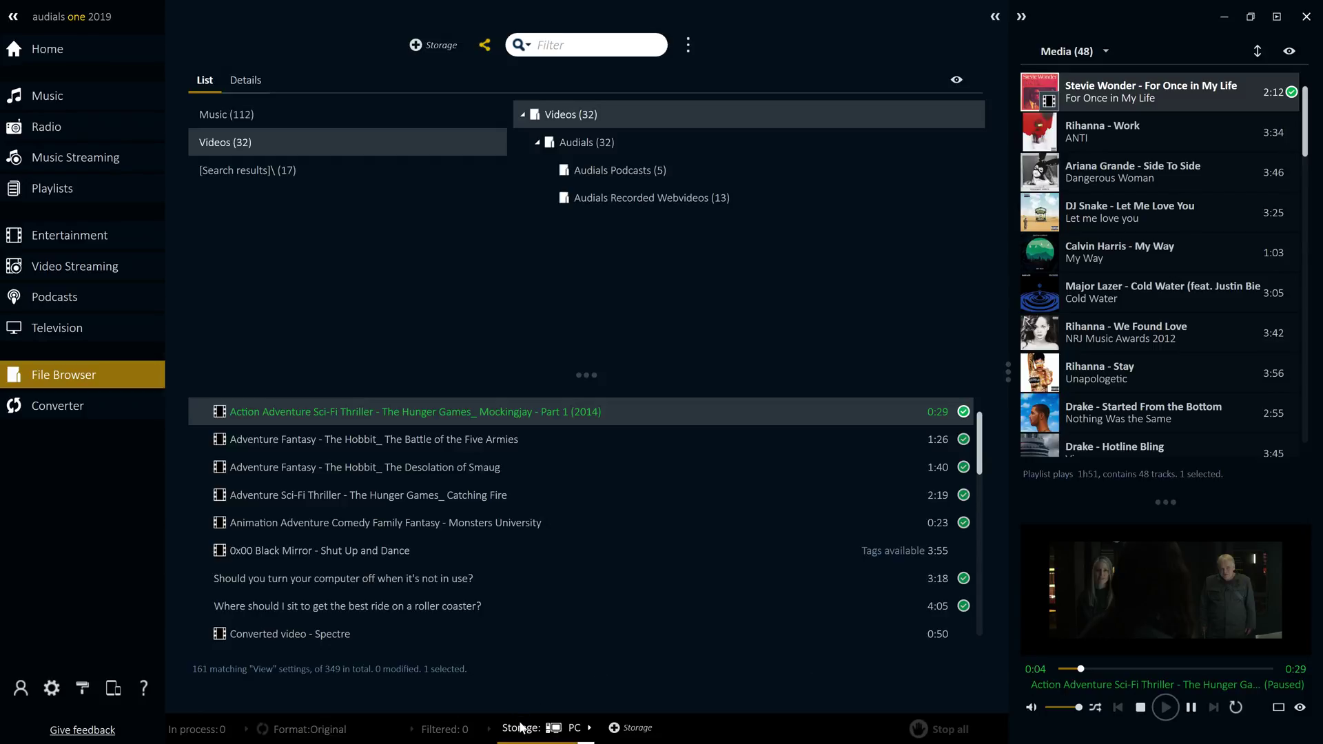
pyautogui.click(522, 728)
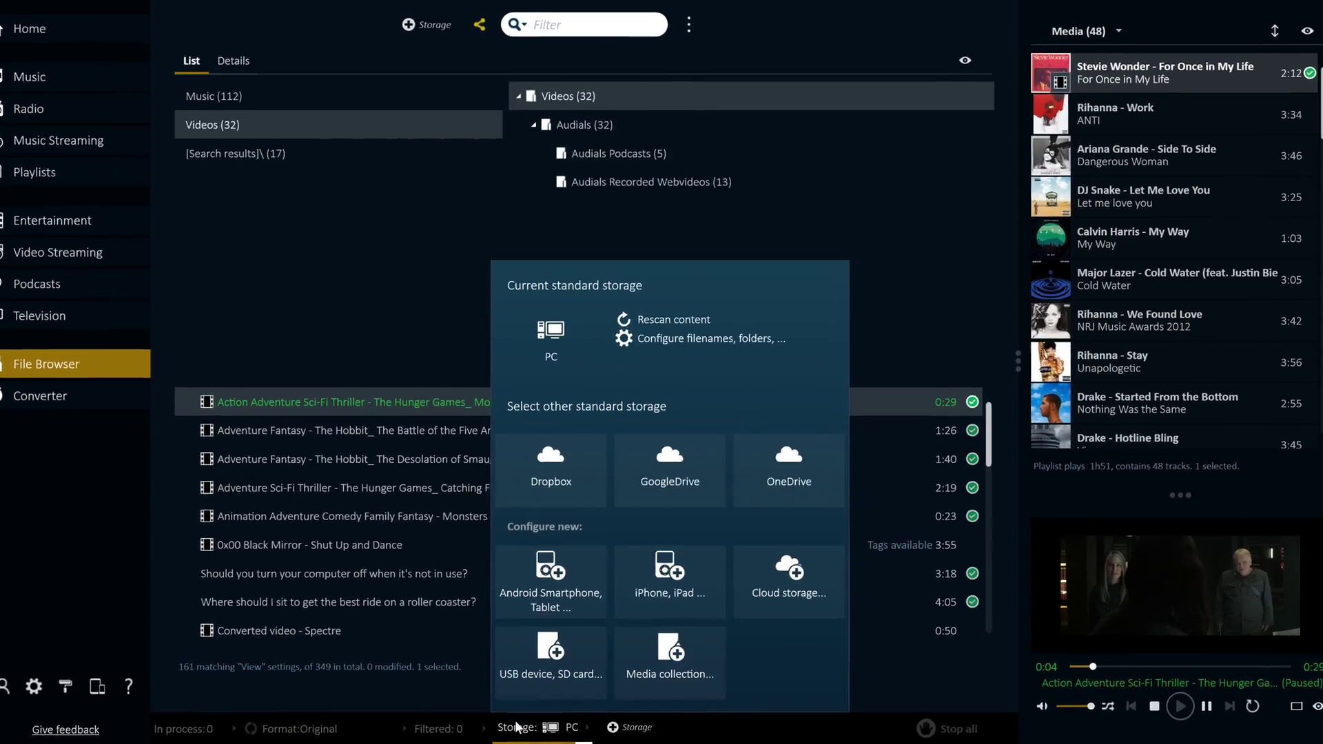